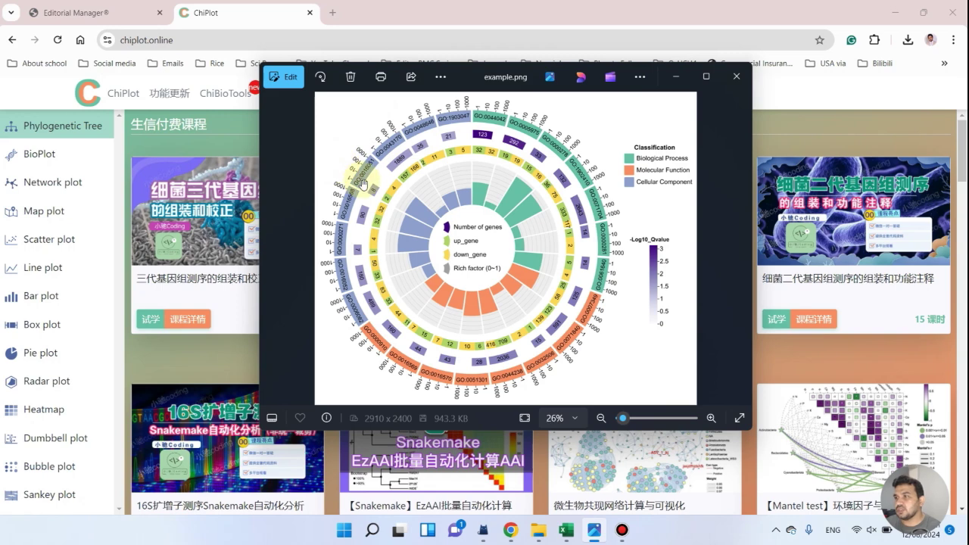
# - Minimise the example.png image viewer to reveal the ChiPlot home page
pyautogui.click(677, 76)
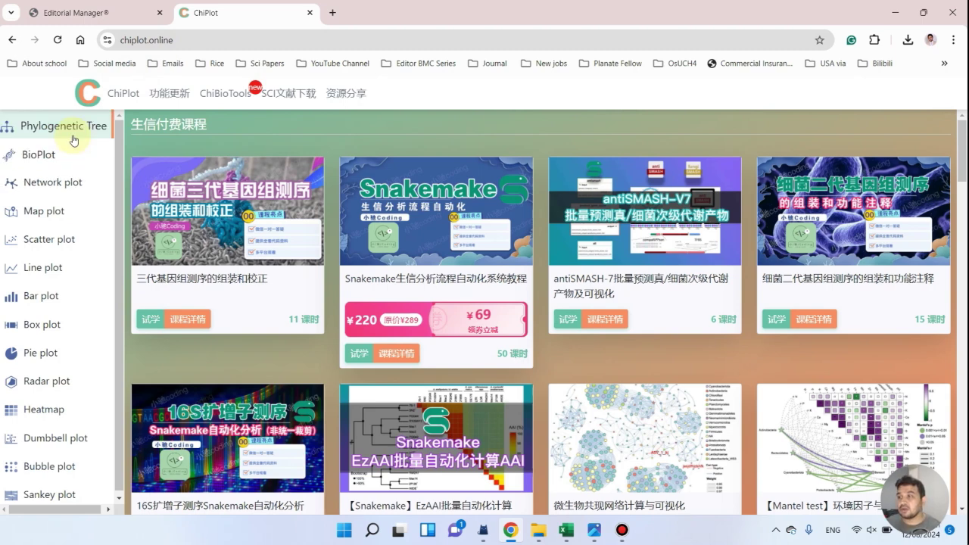
# - Browse the ChiPlot plot catalogue between the Sankey and phylogenetic tree sections toward circle enrich
pyautogui.click(49, 494)
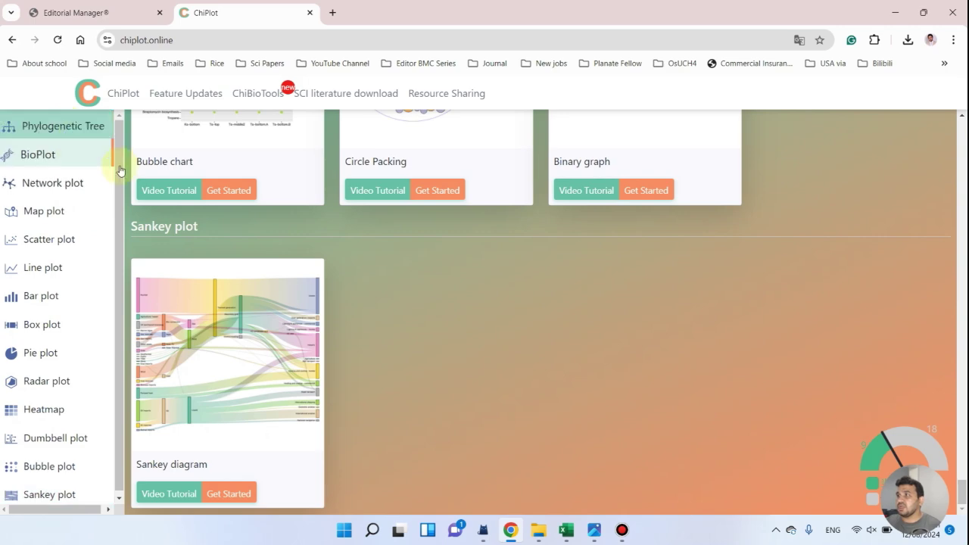
pyautogui.click(63, 125)
pyautogui.scroll(-2, 774, 274)
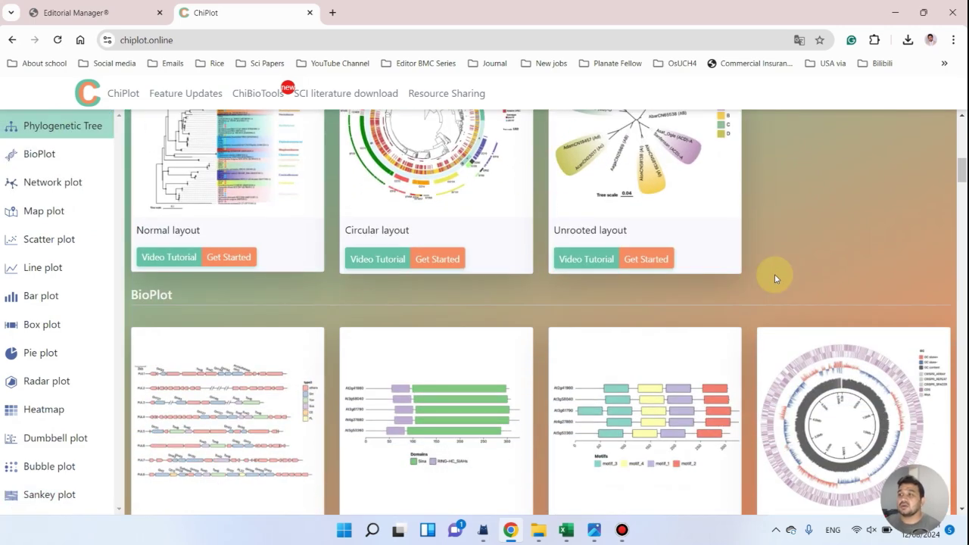
pyautogui.scroll(-3, 774, 279)
pyautogui.scroll(-5, 774, 279)
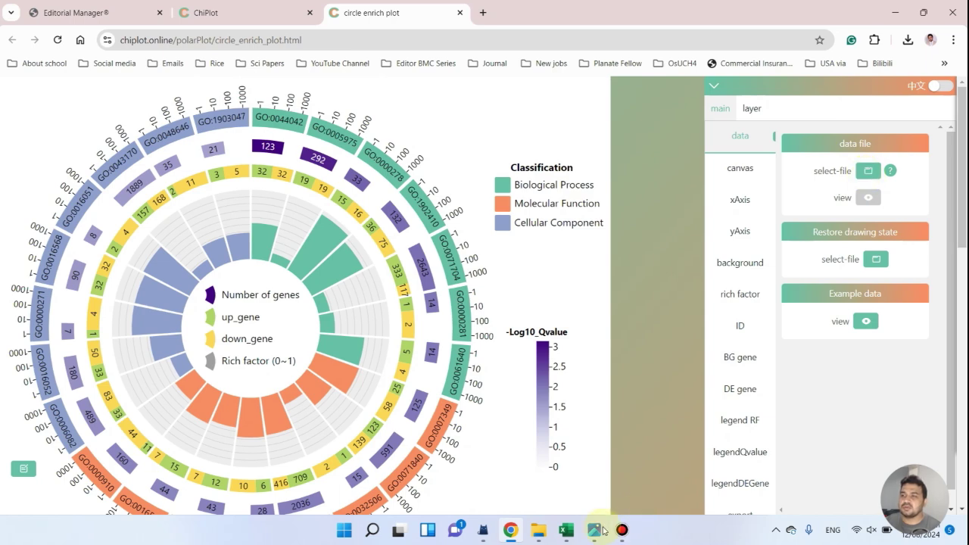
# - Switch to the Circular gene ontology workbook in Excel and select the ID header
pyautogui.click(576, 531)
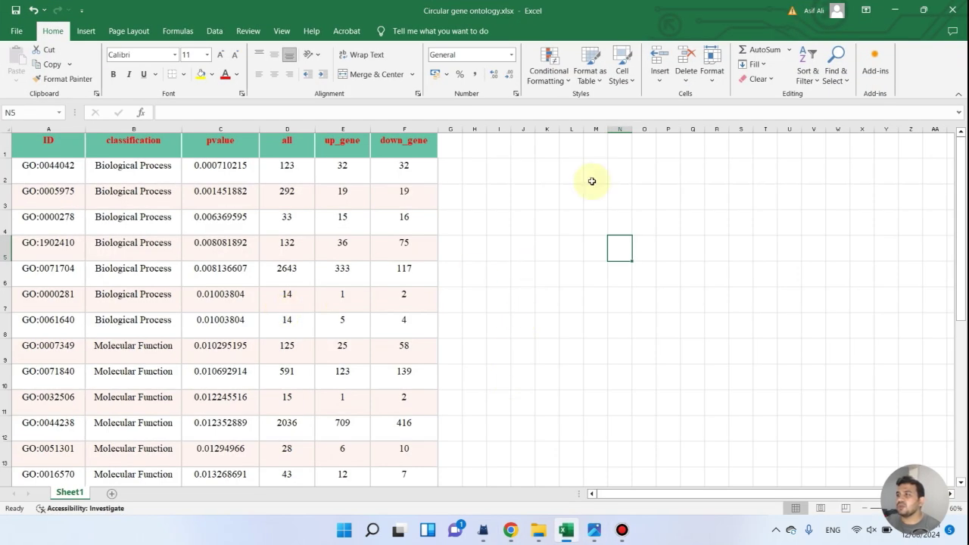
pyautogui.scroll(-1, 523, 249)
pyautogui.scroll(1, 526, 242)
pyautogui.click(41, 154)
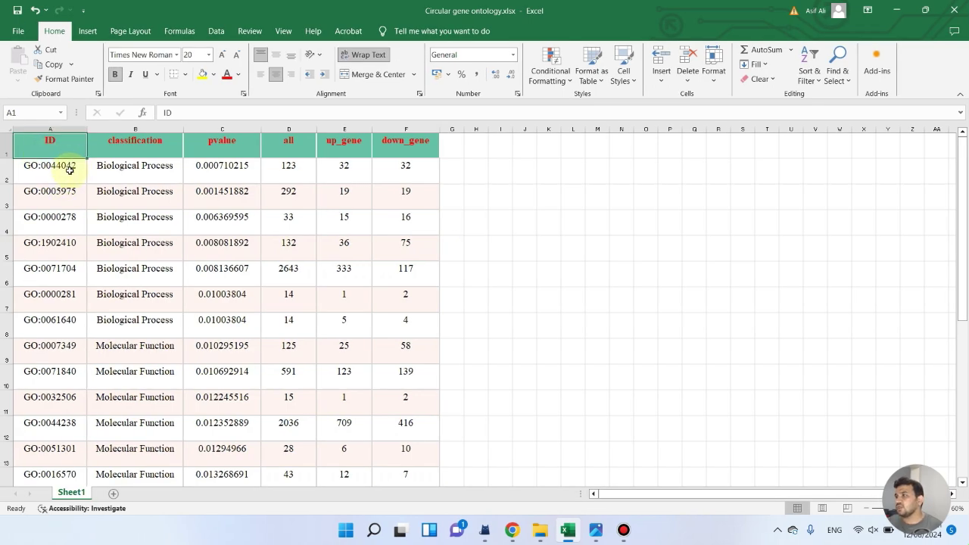
# - Review the Biological Process classification entries and the pvalue, up_gene and down_gene columns
pyautogui.scroll(-4, 69, 170)
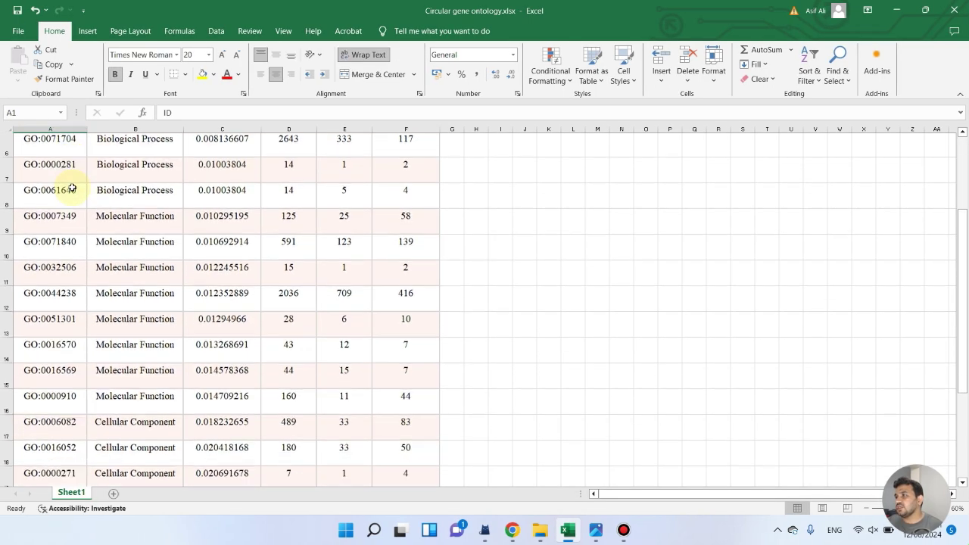
pyautogui.scroll(4, 73, 281)
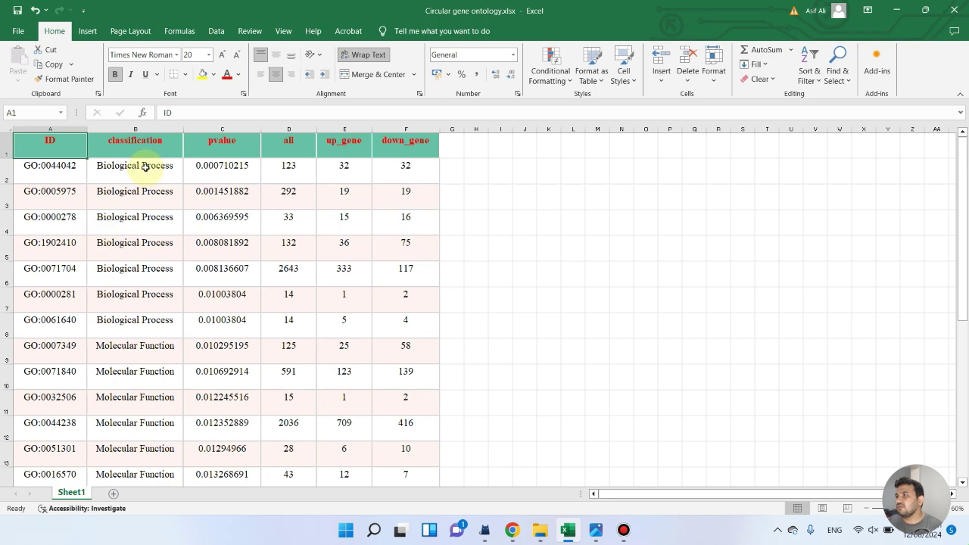
pyautogui.moveTo(144, 164); pyautogui.dragTo(159, 318)
pyautogui.scroll(-4, 155, 321)
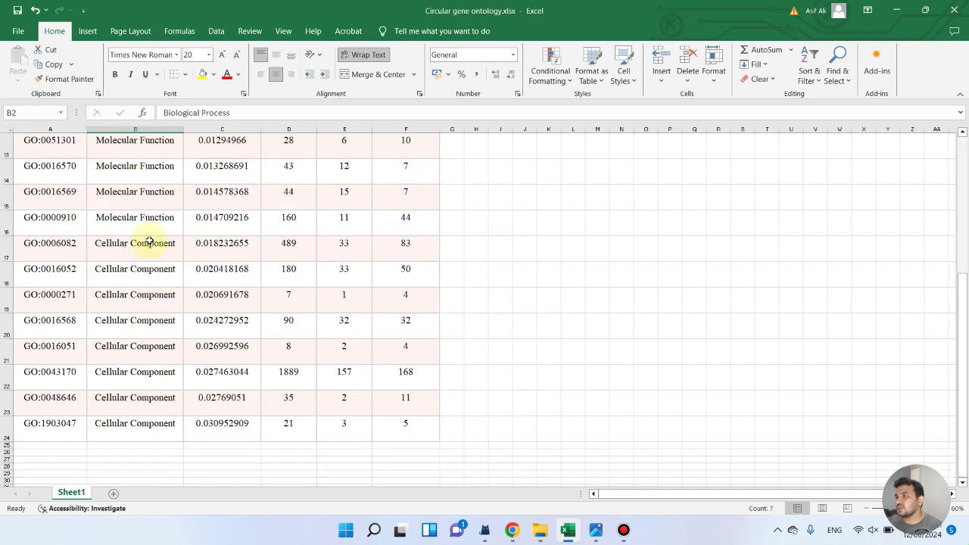
pyautogui.scroll(4, 162, 400)
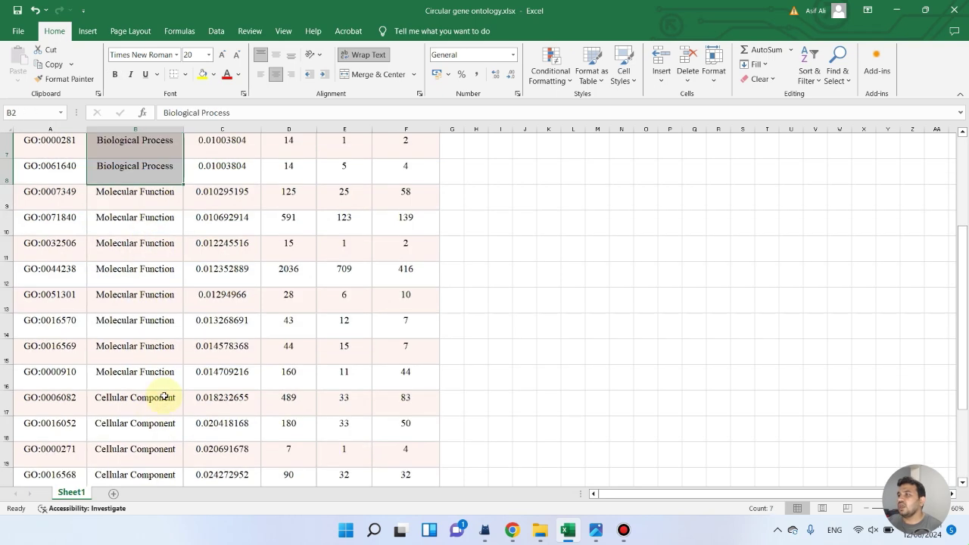
pyautogui.click(237, 152)
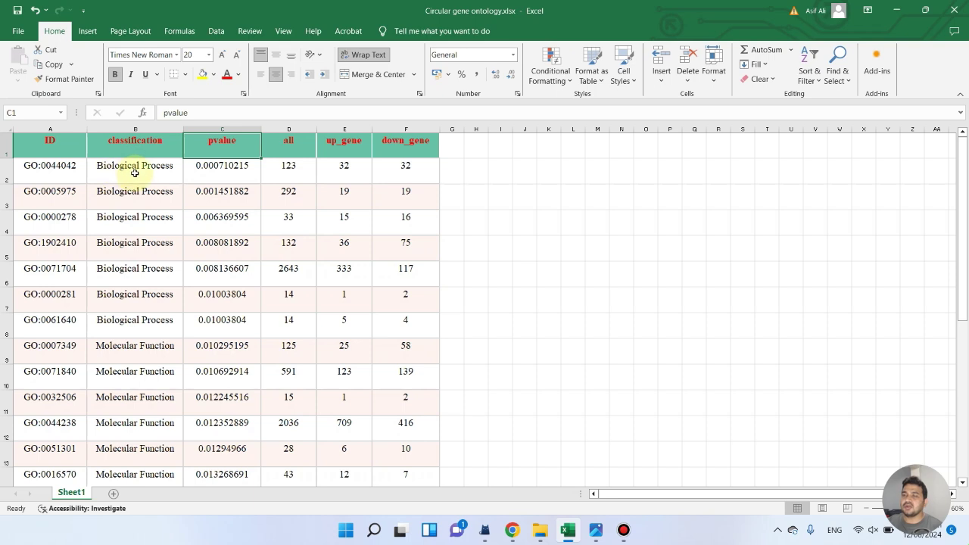
pyautogui.click(350, 151)
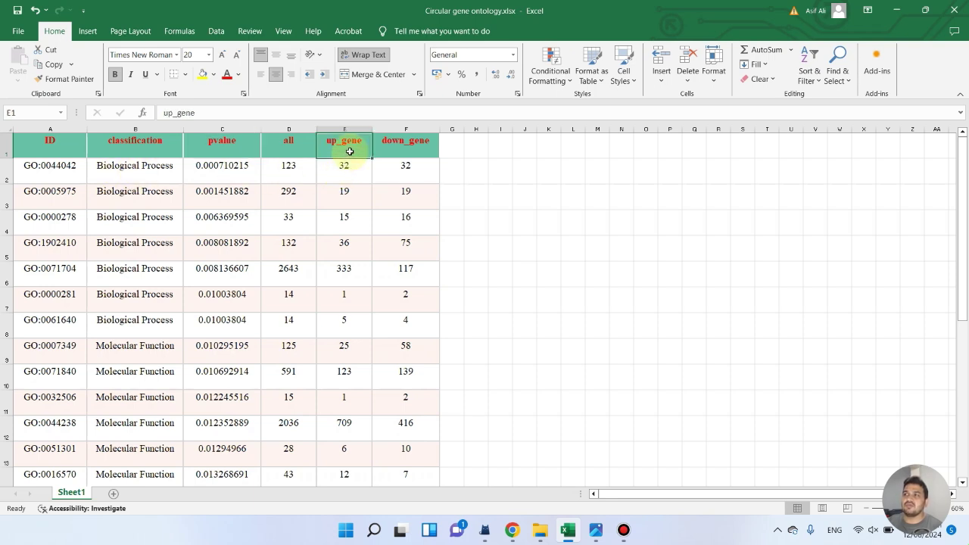
pyautogui.click(417, 150)
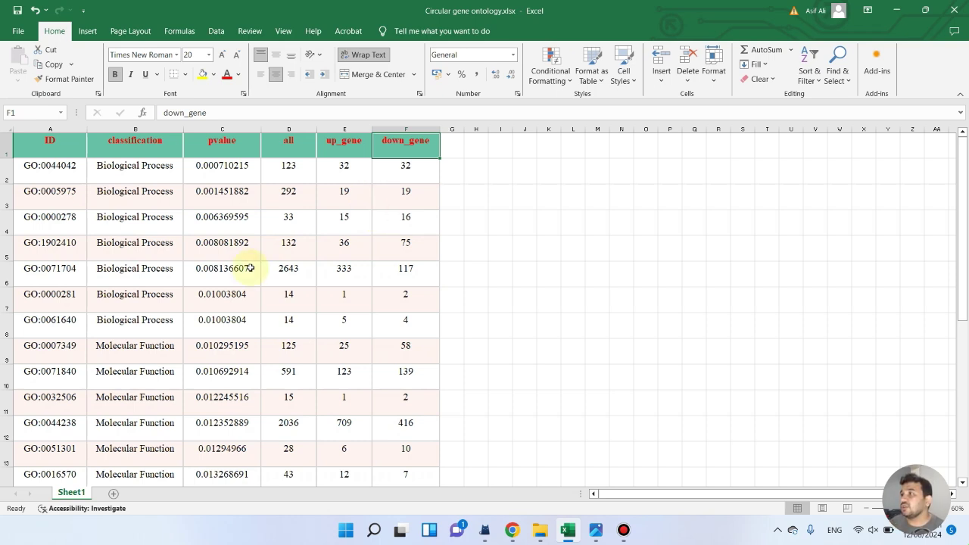
# - Start Save As to Downloads as Excel Workbook, cancel it, and minimise Excel
pyautogui.click(15, 31)
pyautogui.click(41, 225)
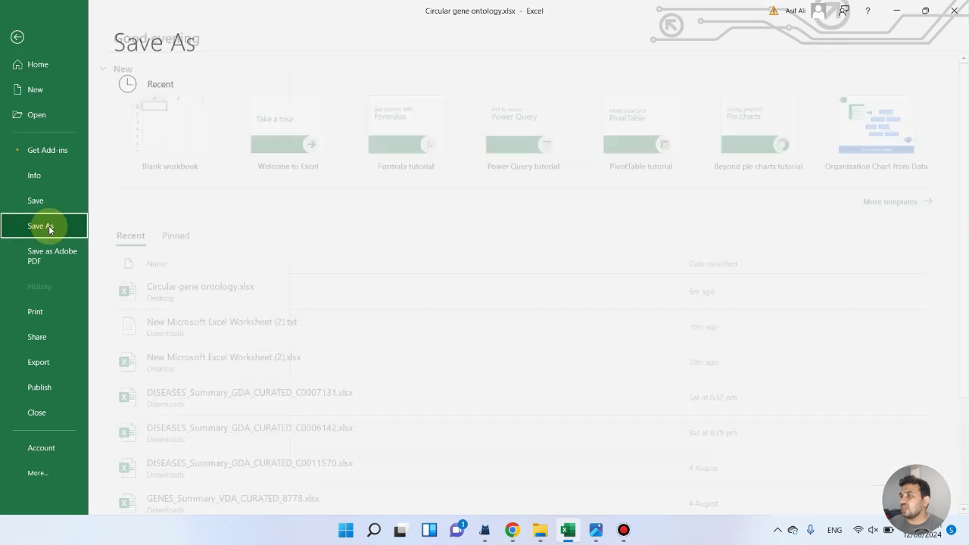
pyautogui.click(195, 244)
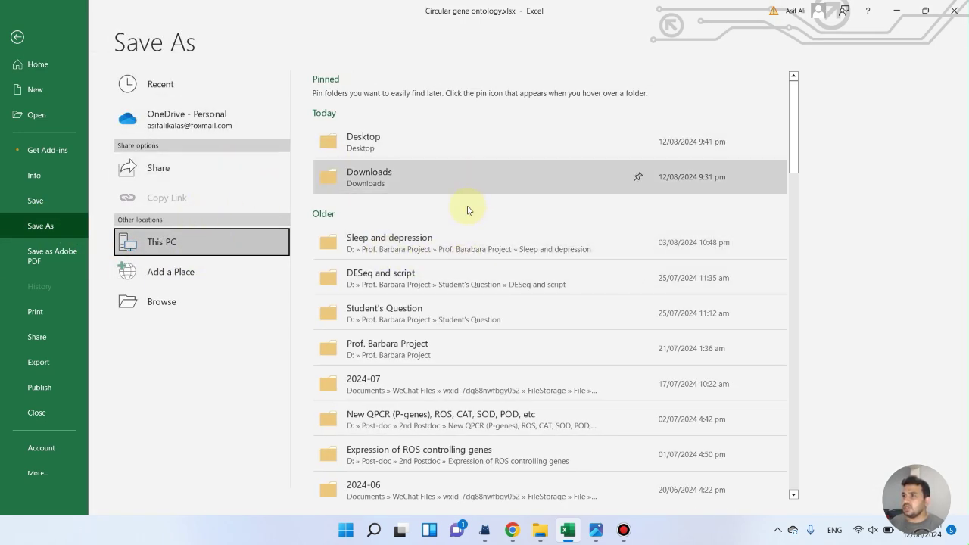
pyautogui.click(476, 183)
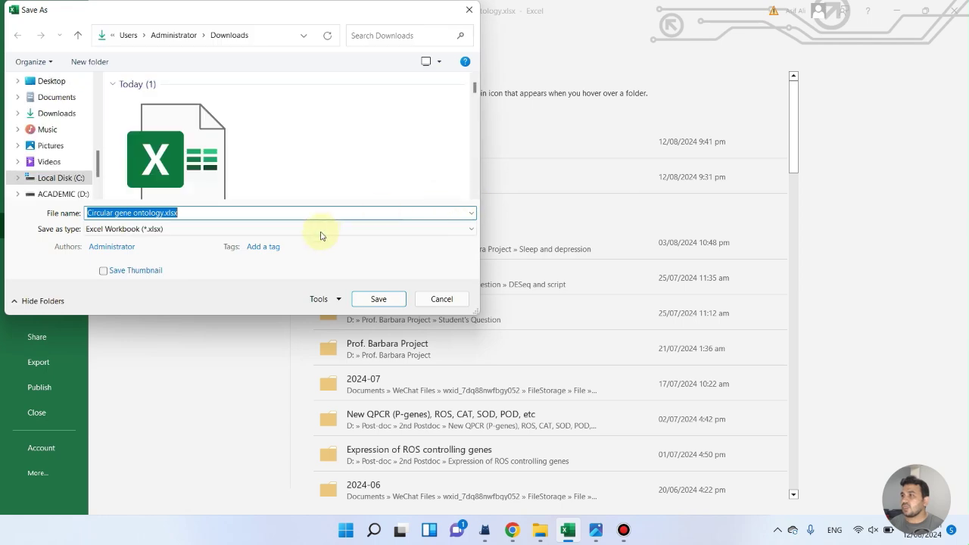
pyautogui.click(322, 230)
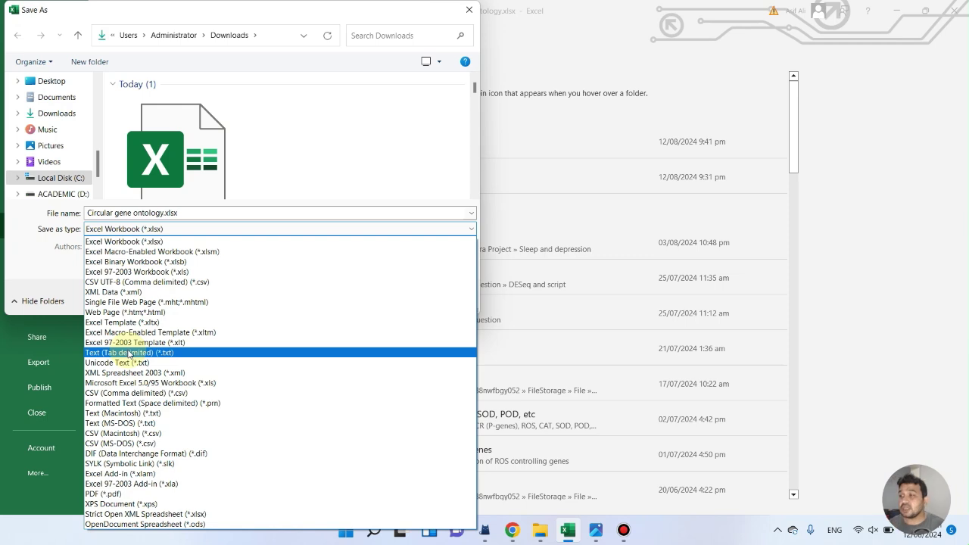
pyautogui.click(336, 121)
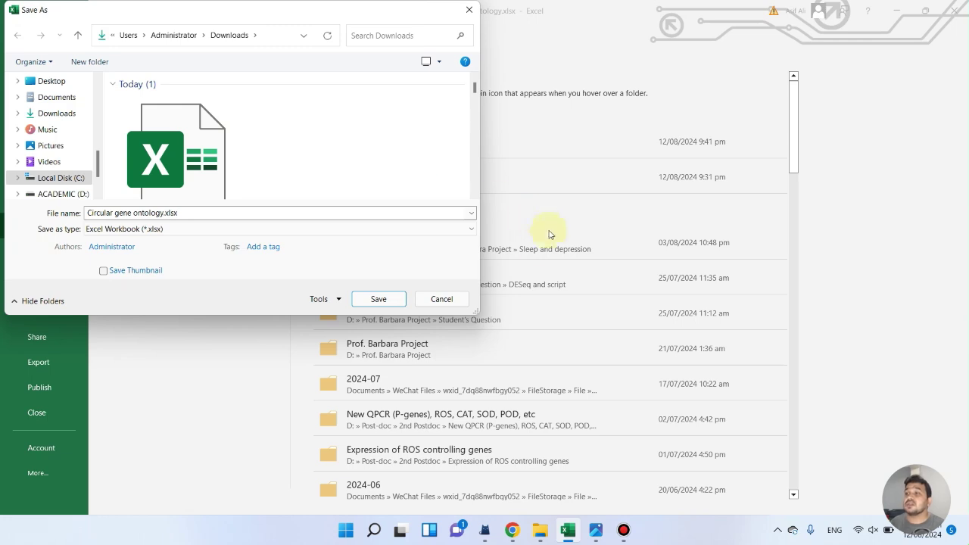
pyautogui.click(458, 300)
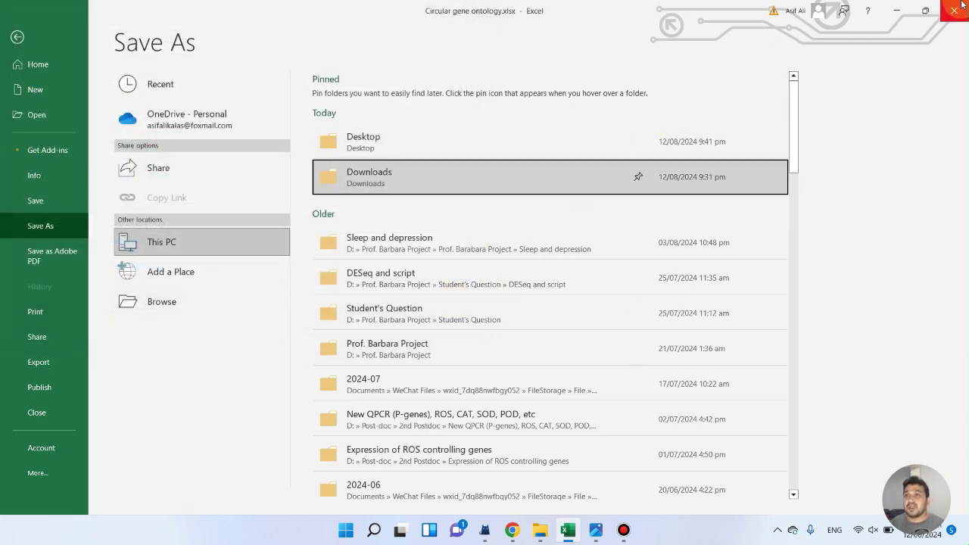
pyautogui.click(903, 5)
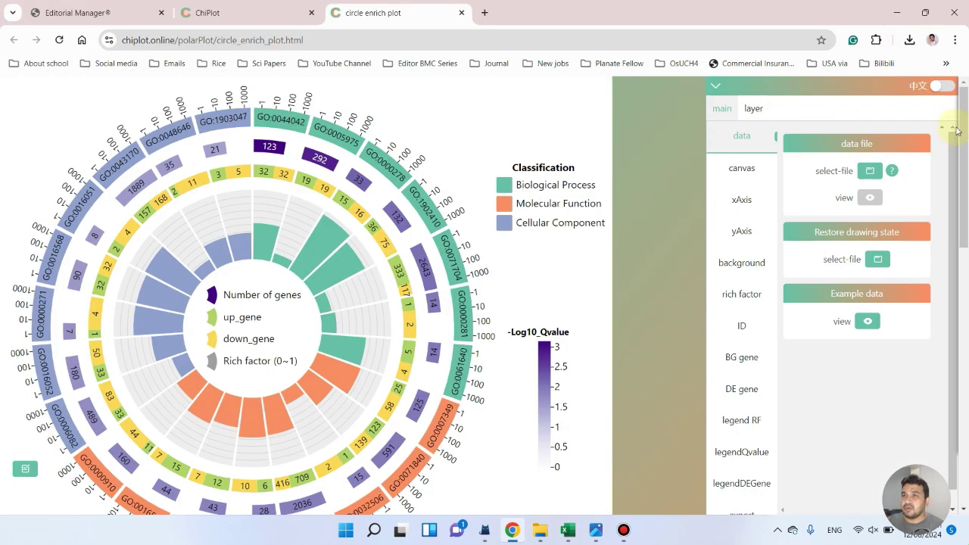
# - Upload Circular gene ontology.xlsx from Downloads as the circle enrich plot's data
pyautogui.click(868, 172)
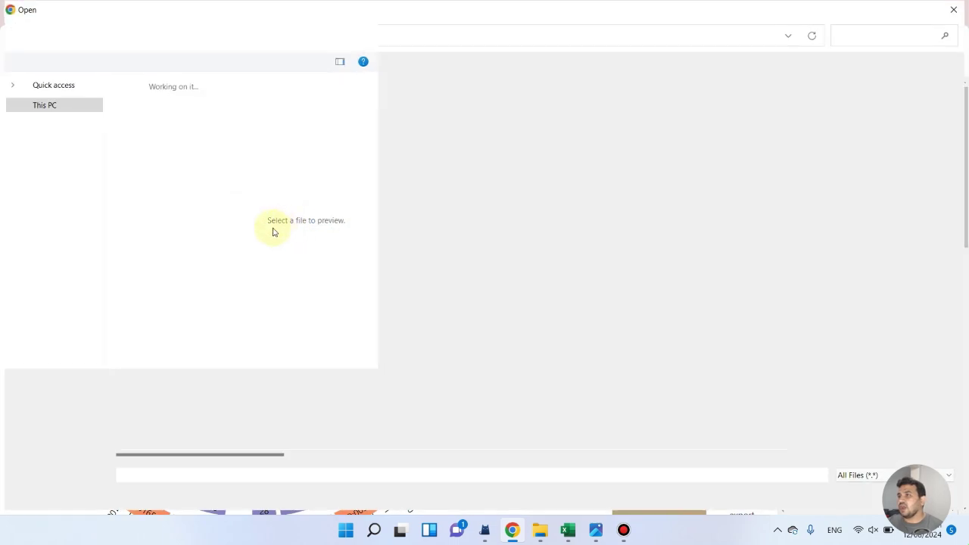
pyautogui.scroll(1, 82, 236)
pyautogui.scroll(2, 82, 236)
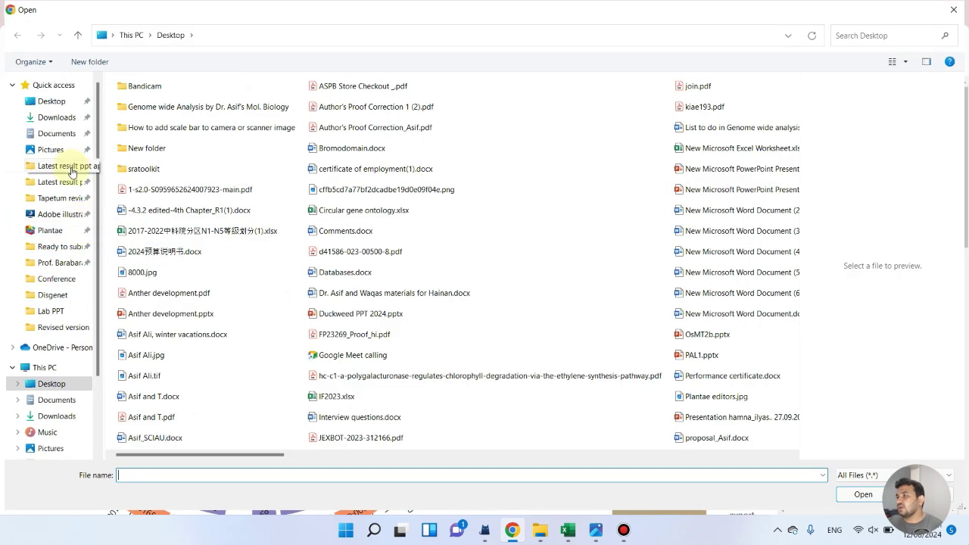
pyautogui.click(61, 118)
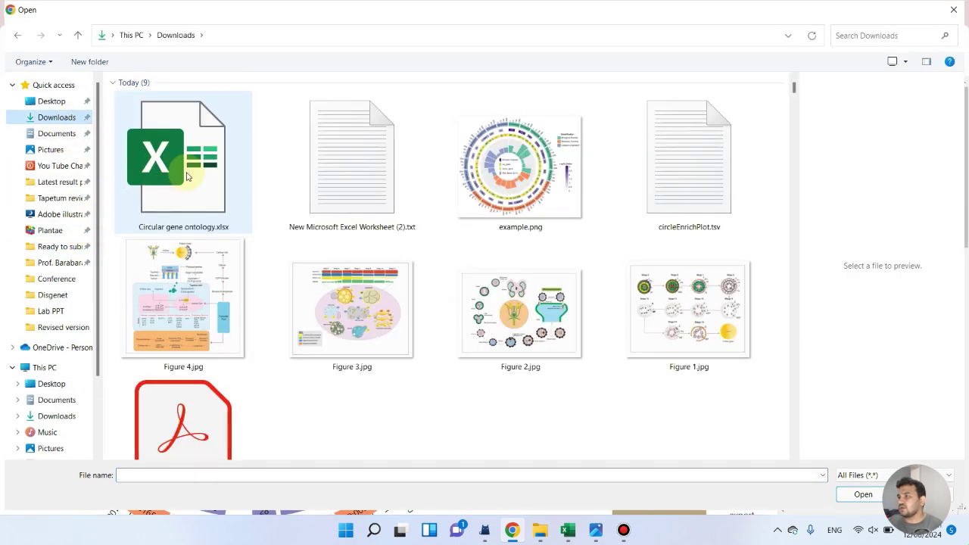
pyautogui.click(567, 530)
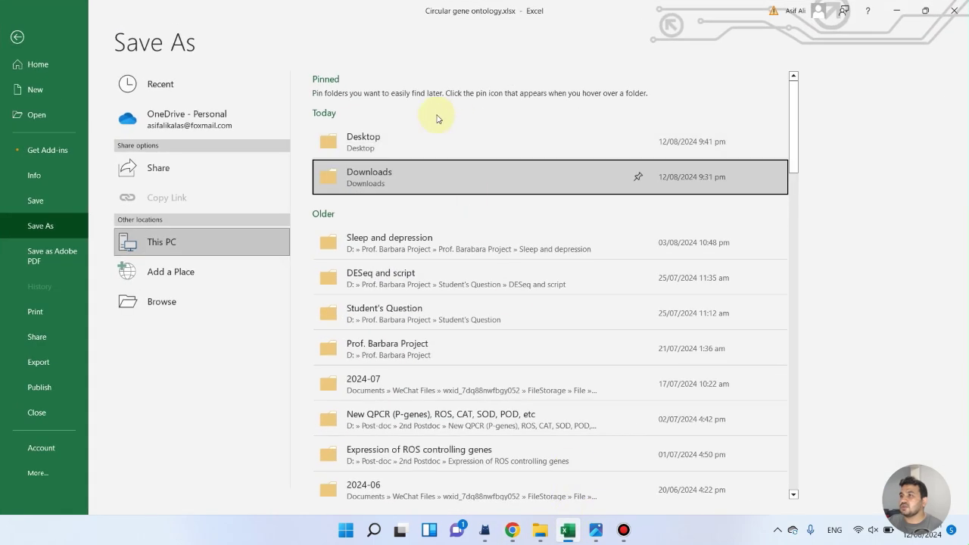
pyautogui.click(16, 36)
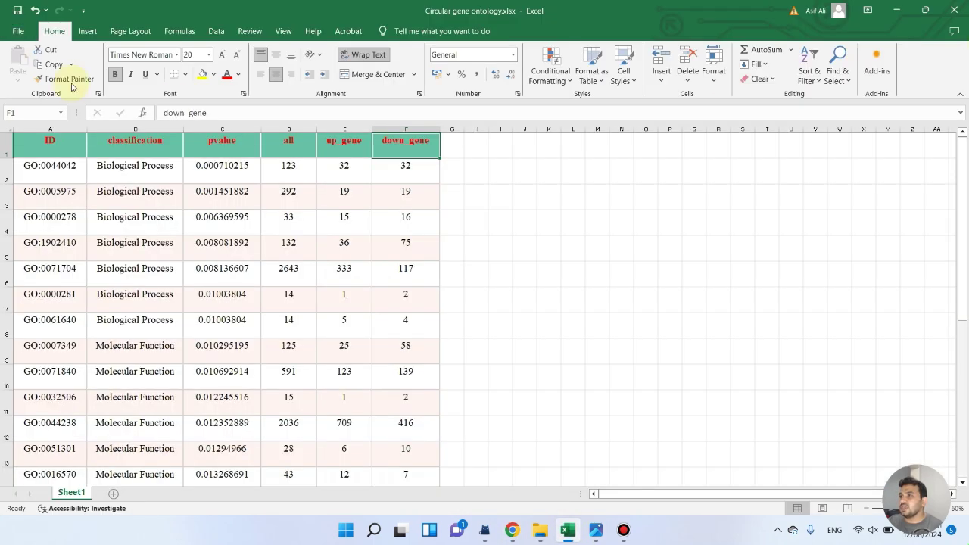
pyautogui.click(896, 10)
pyautogui.click(250, 187)
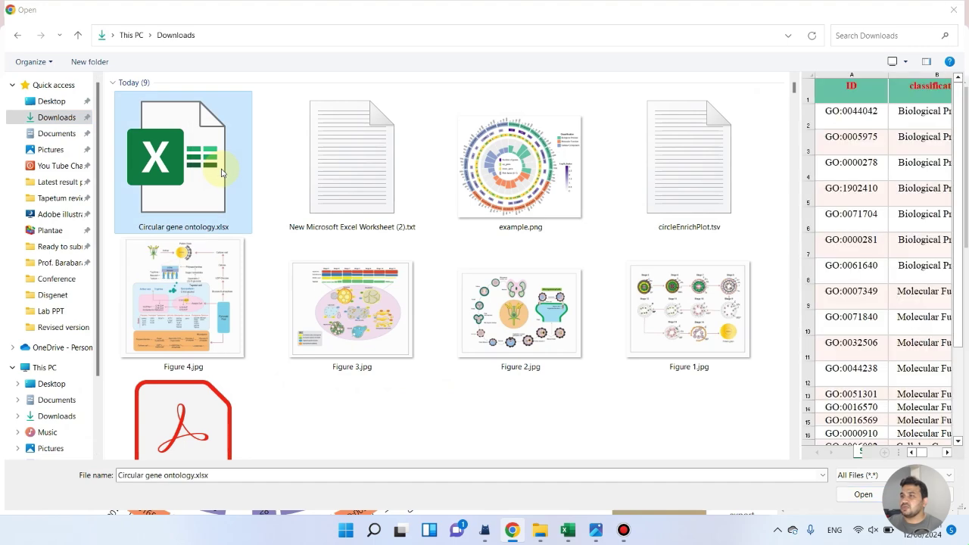
pyautogui.click(864, 495)
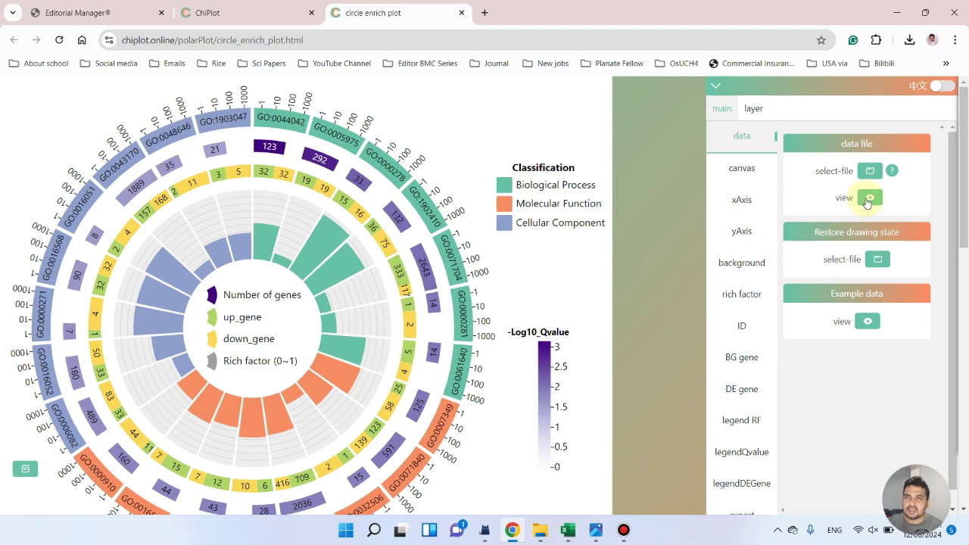
# - Open the uploaded GO-term data table in its own tab and scroll through it
pyautogui.click(869, 197)
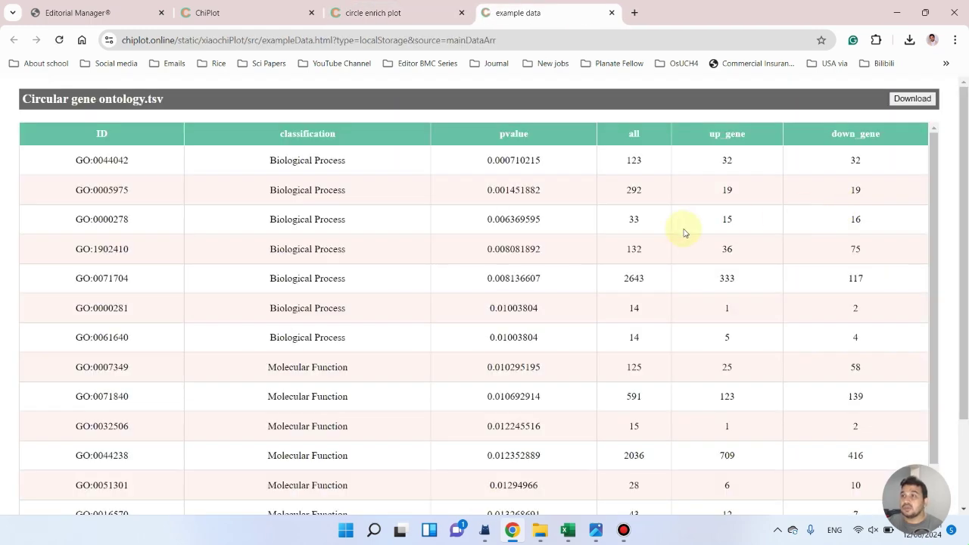
pyautogui.scroll(-4, 500, 177)
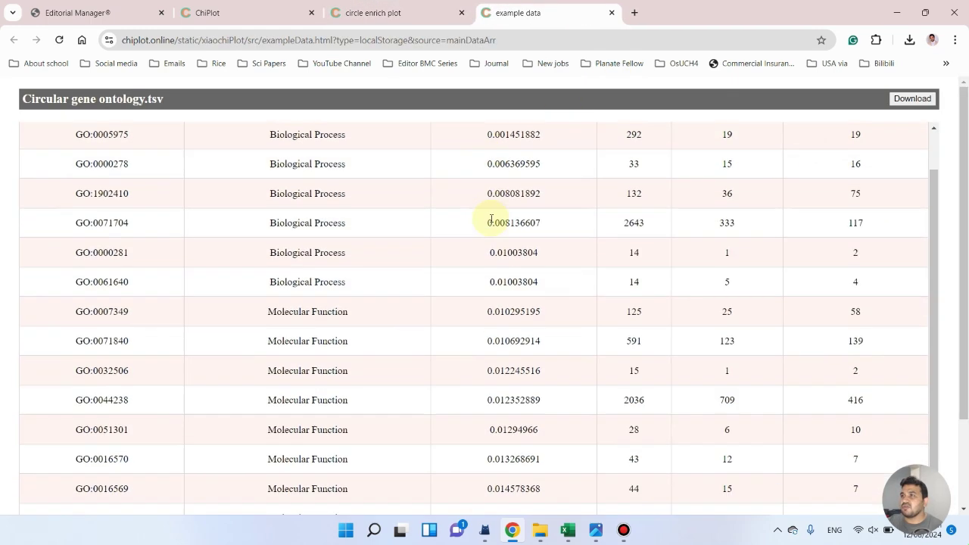
pyautogui.scroll(5, 522, 258)
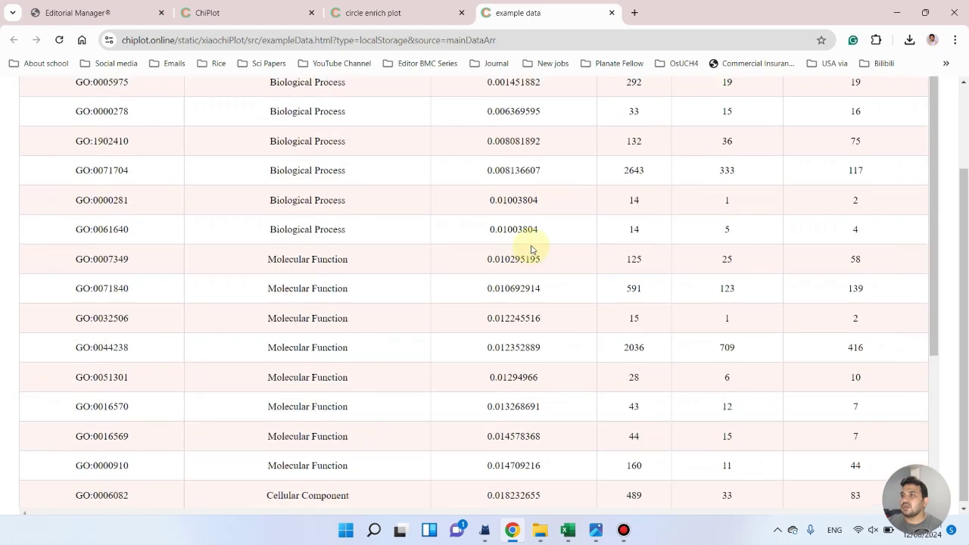
# - Close the data tab and drag the Classification legend and -Log10_Qvalue colour bar higher
pyautogui.click(613, 12)
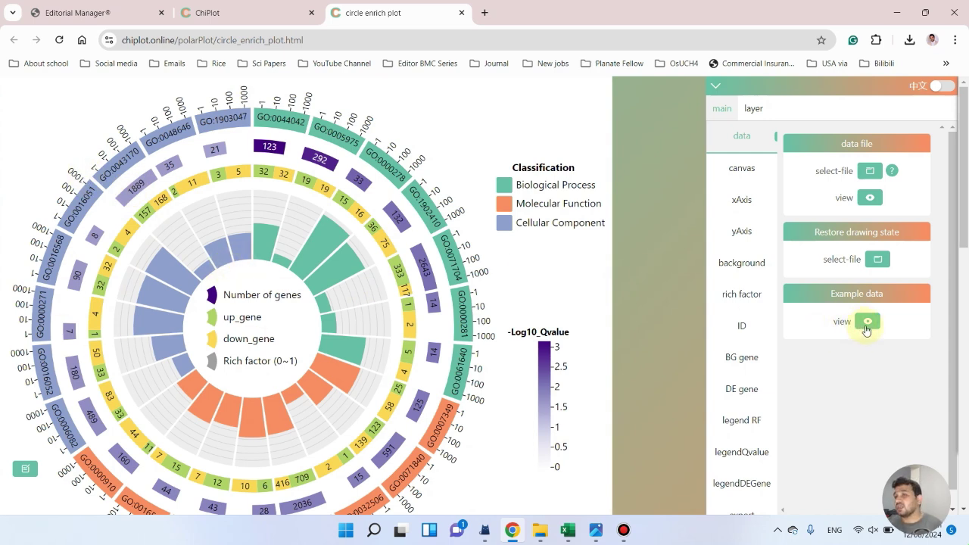
pyautogui.click(750, 173)
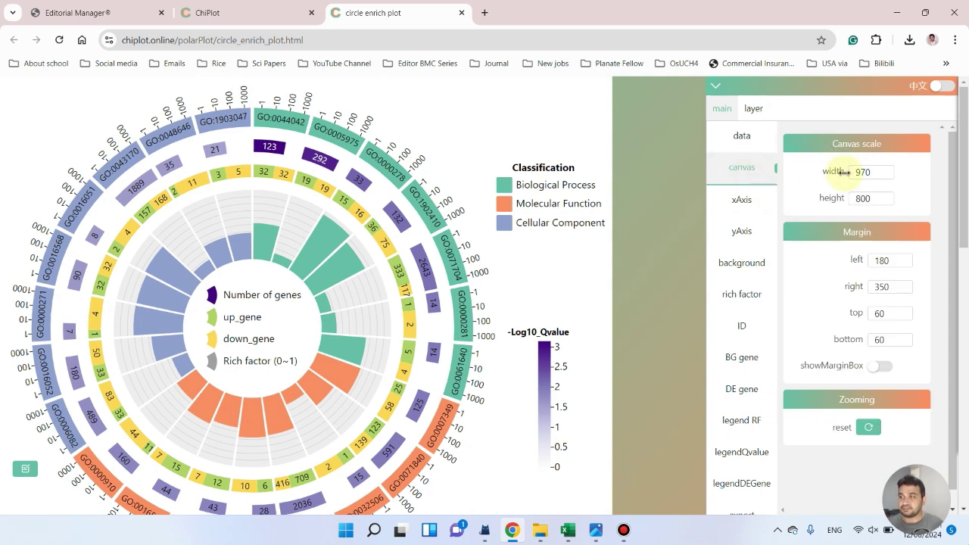
pyautogui.moveTo(588, 227); pyautogui.dragTo(556, 182)
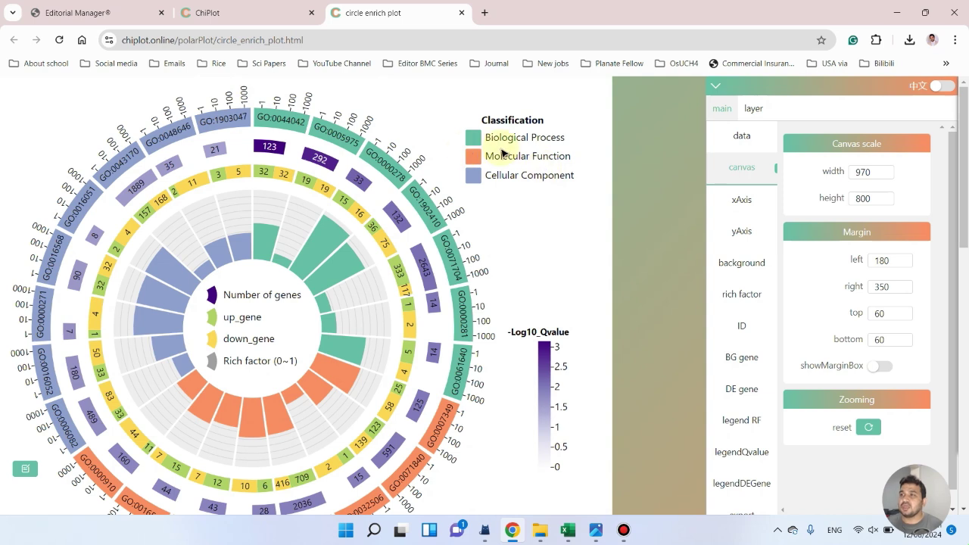
pyautogui.moveTo(503, 150); pyautogui.dragTo(523, 150)
pyautogui.moveTo(542, 399); pyautogui.dragTo(544, 281)
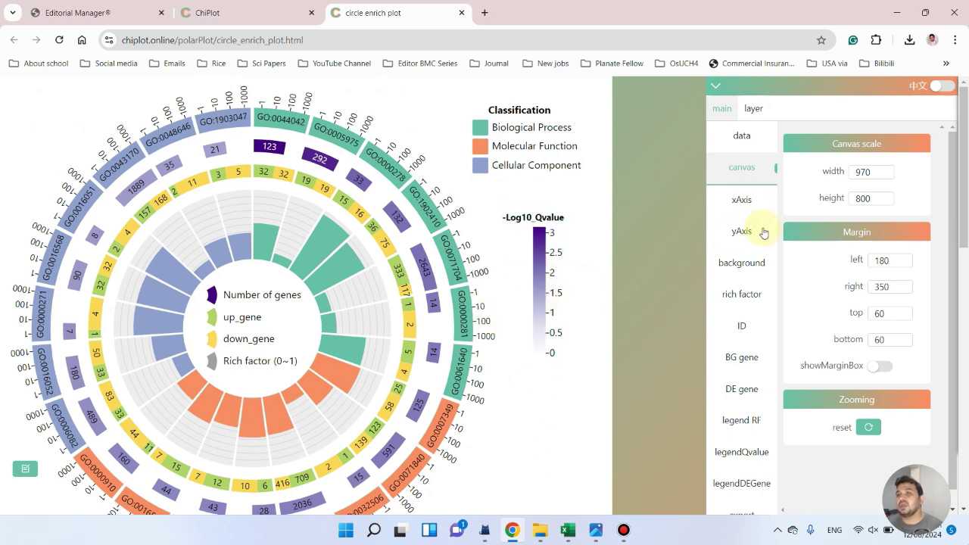
# - Set the background ring fill to red (230, 92, 92), then switch the background off
pyautogui.click(752, 204)
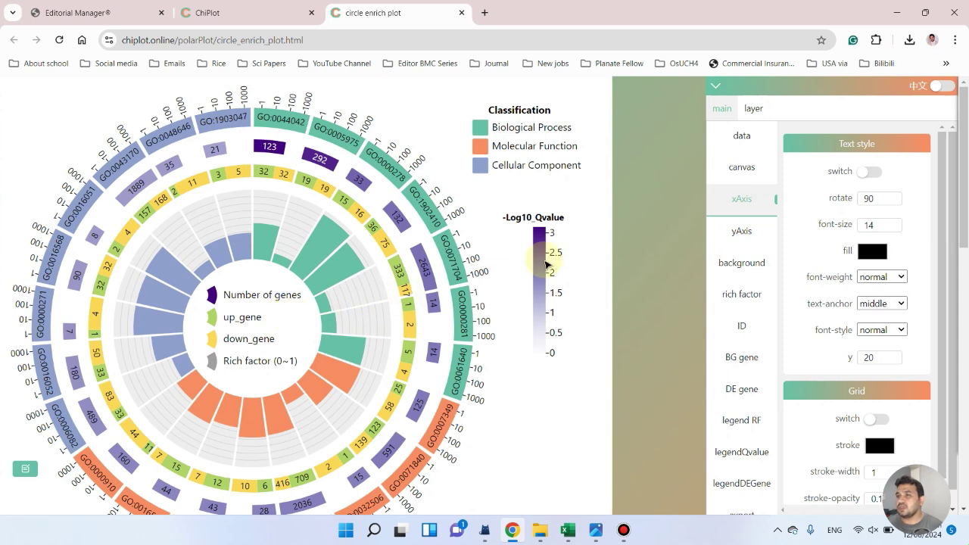
pyautogui.click(747, 243)
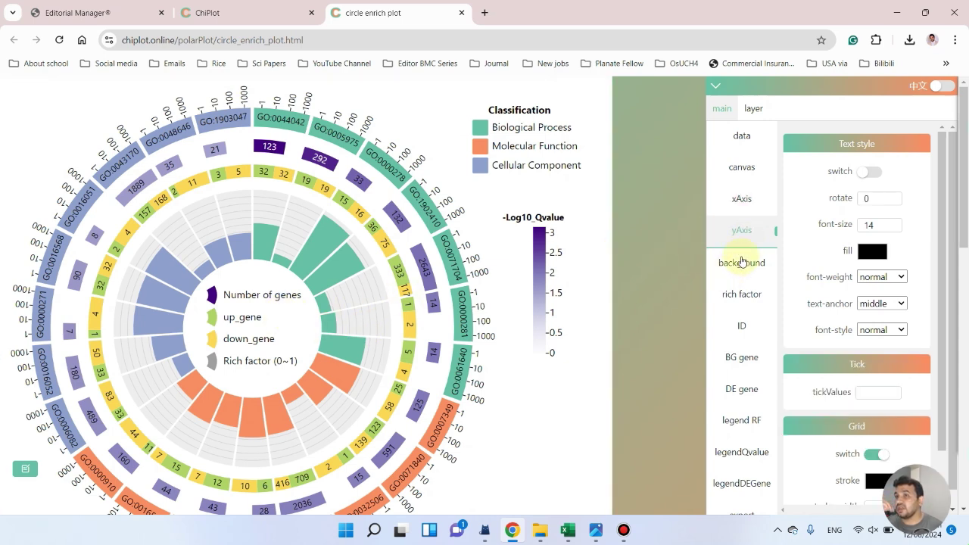
pyautogui.click(746, 263)
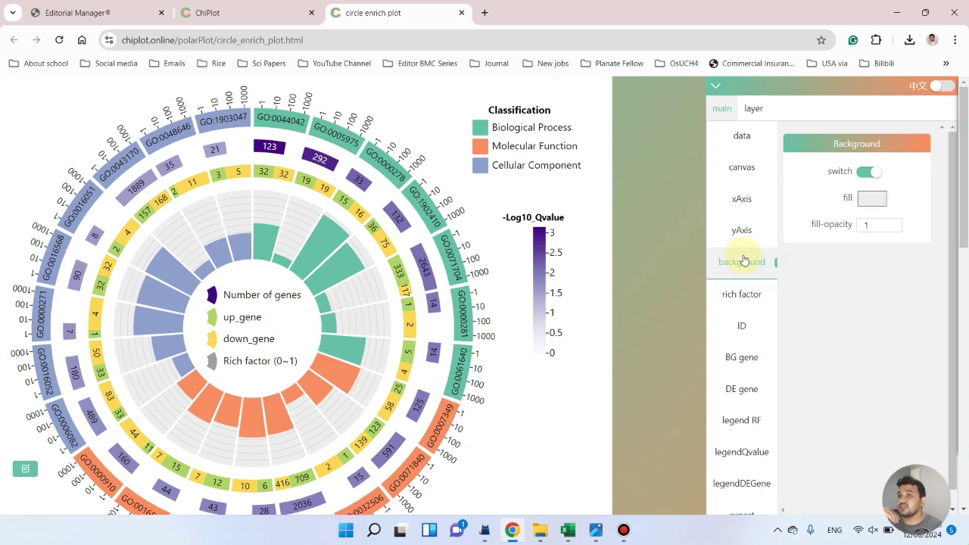
pyautogui.click(873, 199)
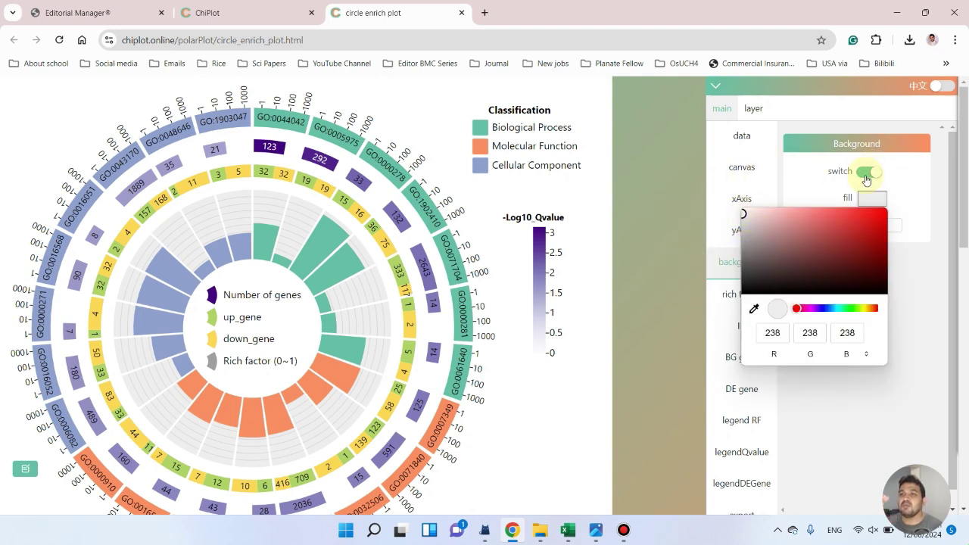
pyautogui.click(829, 217)
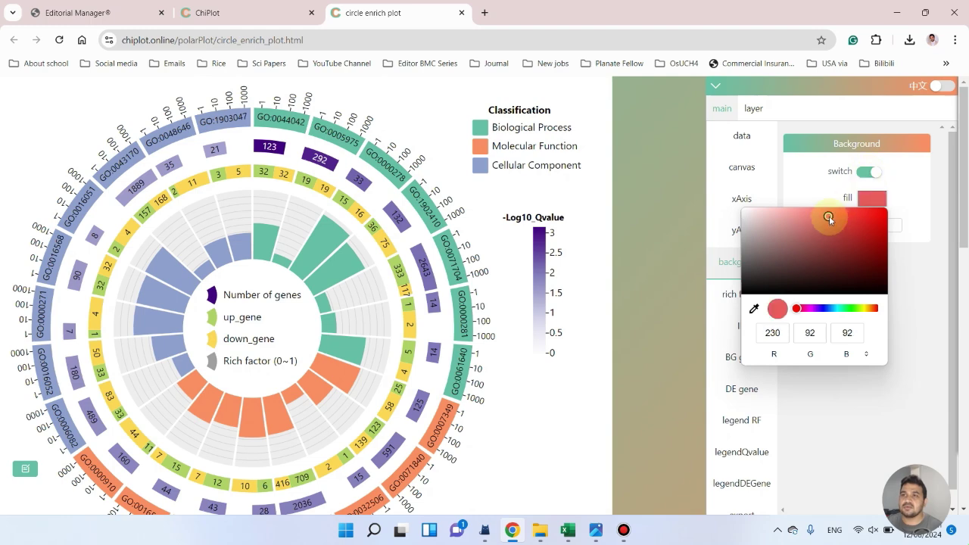
pyautogui.click(870, 177)
pyautogui.click(874, 179)
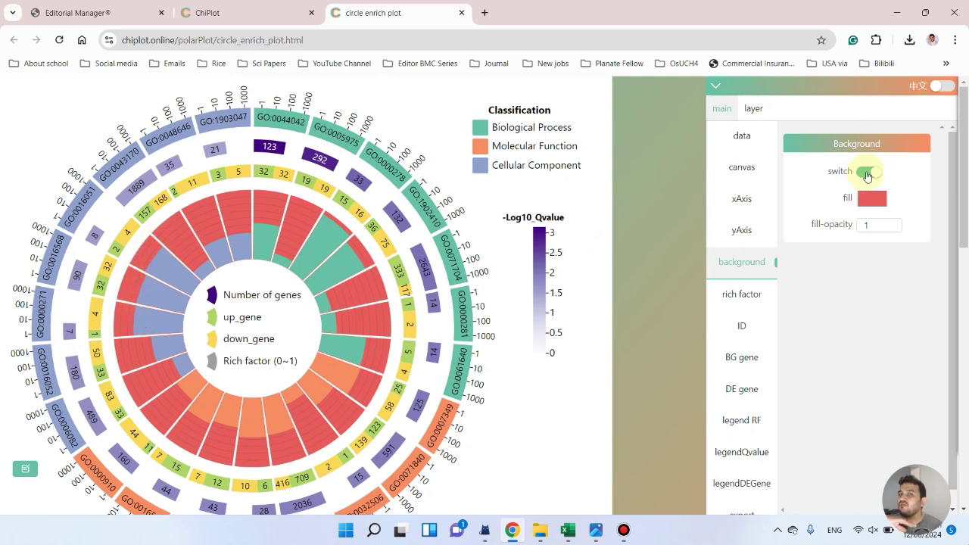
pyautogui.click(868, 175)
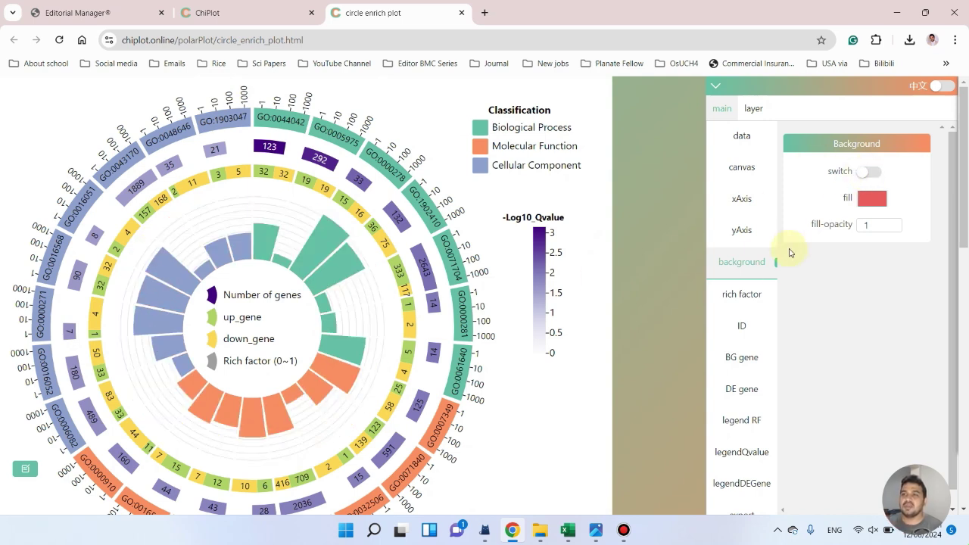
# - Review the rich factor, ID, BG gene, DE gene and legend settings, ending at export
pyautogui.click(746, 294)
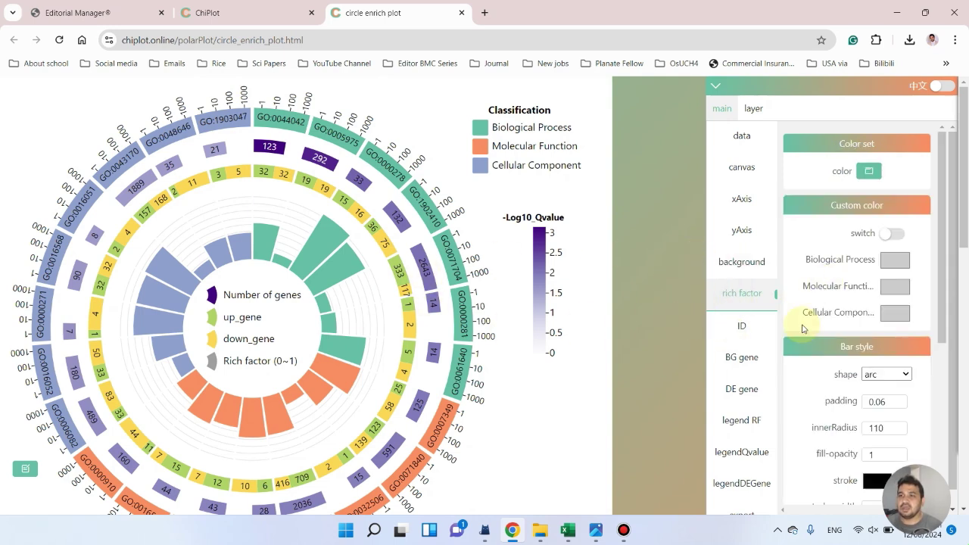
pyautogui.scroll(-3, 807, 319)
pyautogui.scroll(-2, 807, 318)
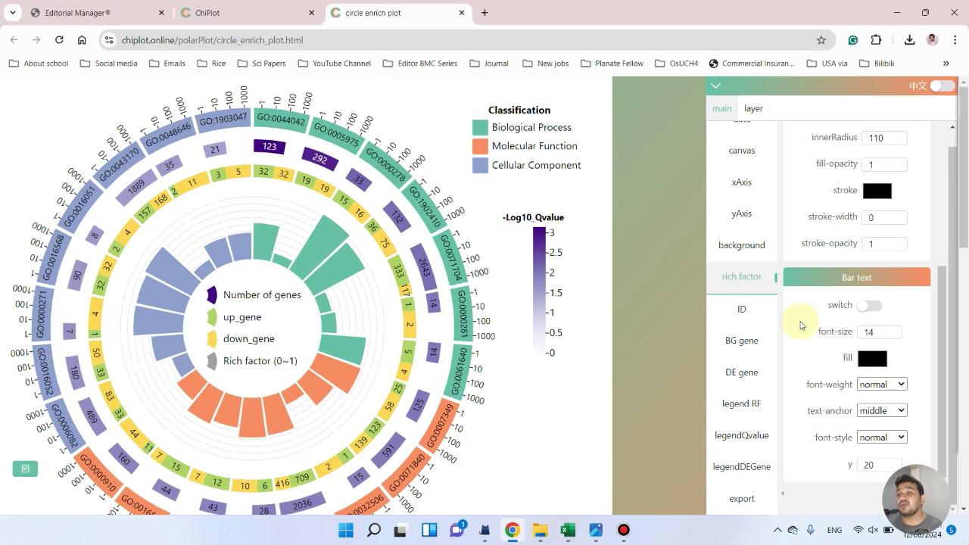
pyautogui.click(760, 314)
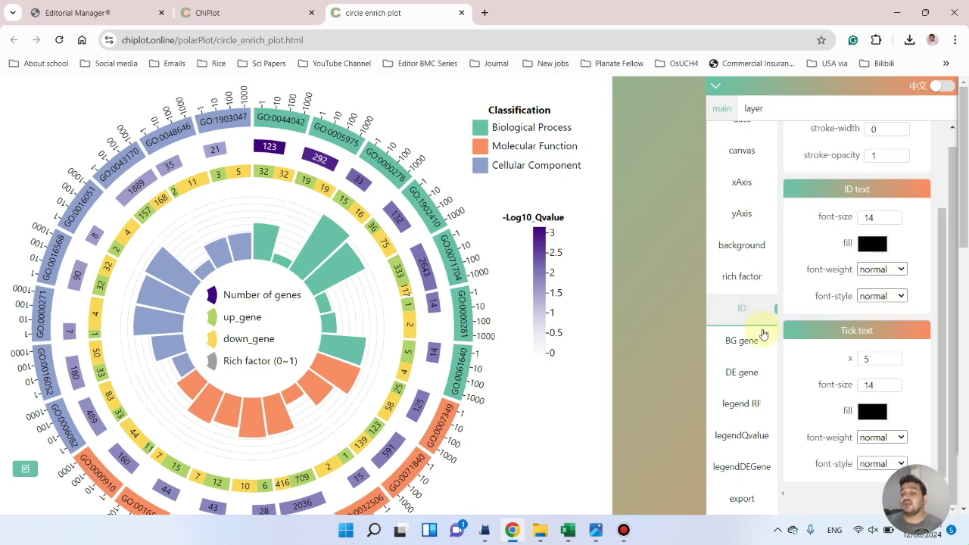
pyautogui.click(743, 356)
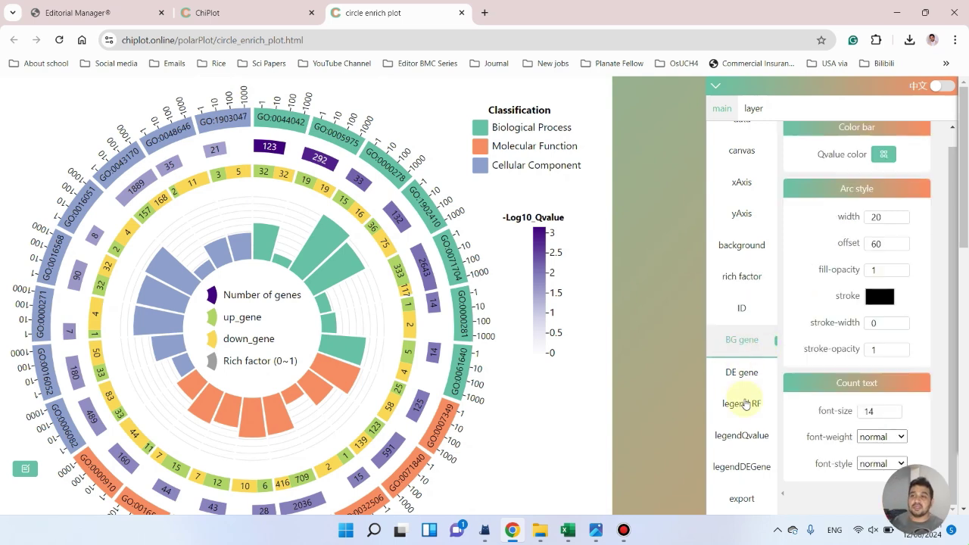
pyautogui.click(755, 373)
pyautogui.scroll(-2, 749, 391)
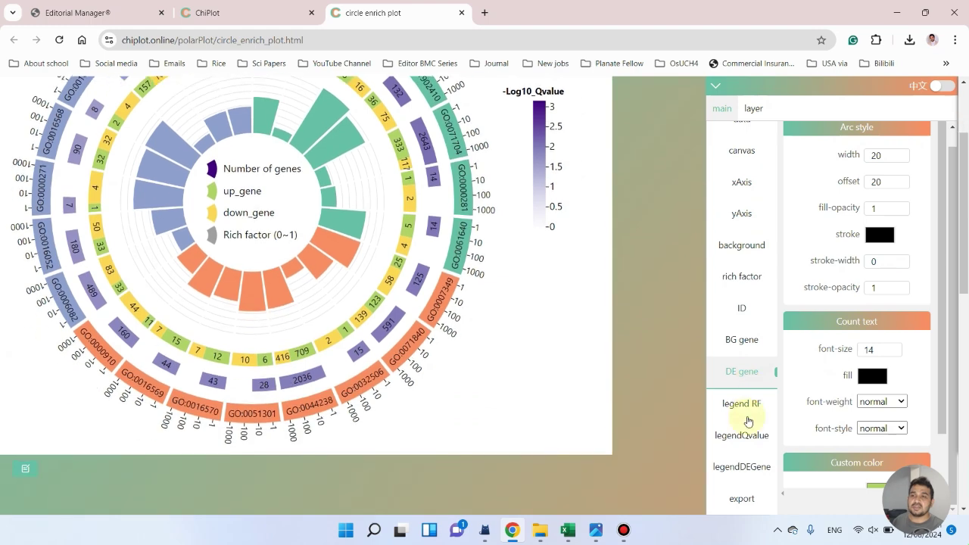
pyautogui.click(752, 402)
pyautogui.click(753, 467)
pyautogui.click(755, 506)
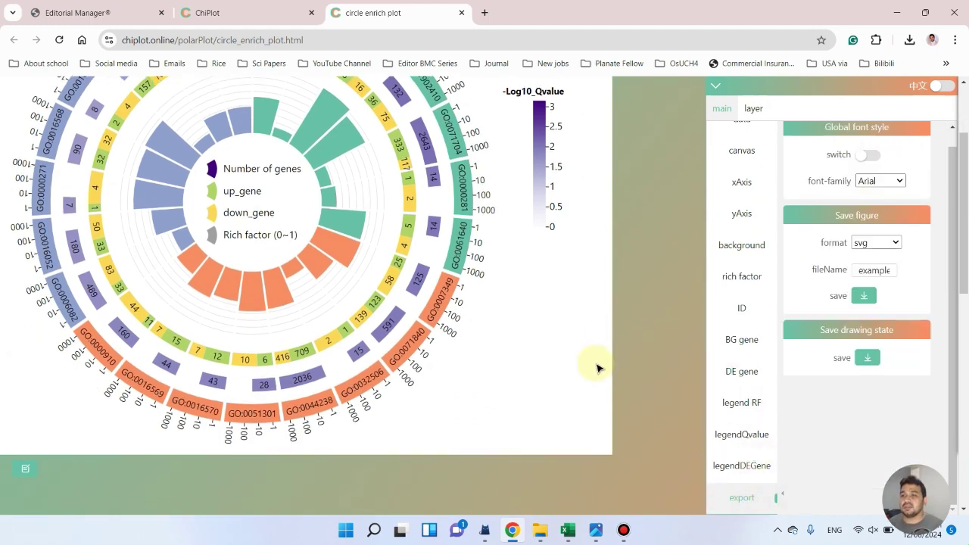
# - Choose Times New Roman as global font family, toggling the global font on then off
pyautogui.scroll(2, 666, 311)
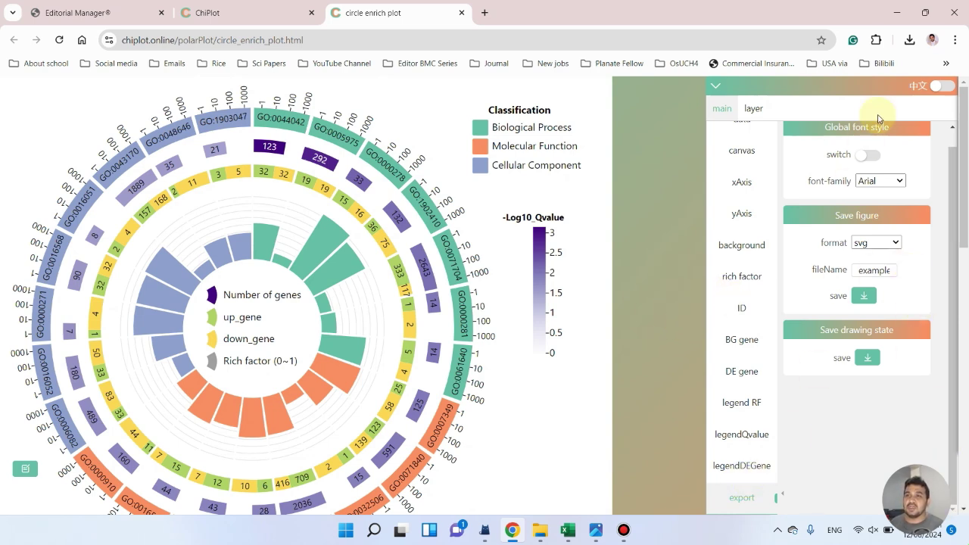
pyautogui.click(876, 182)
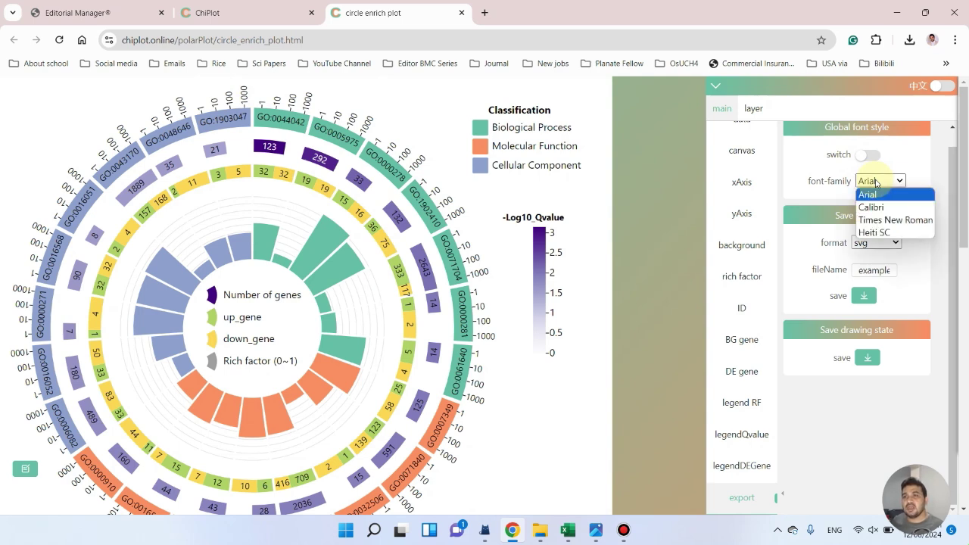
pyautogui.click(897, 221)
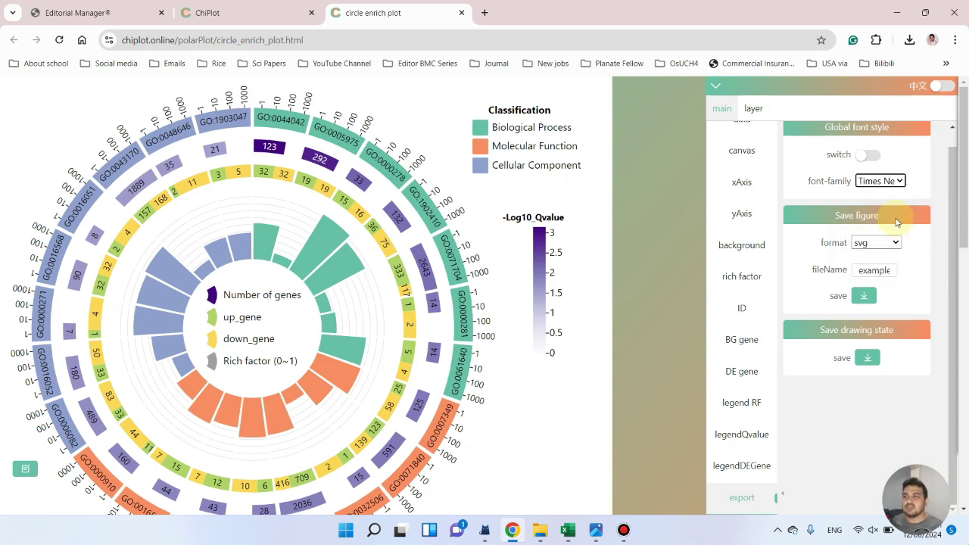
pyautogui.click(871, 156)
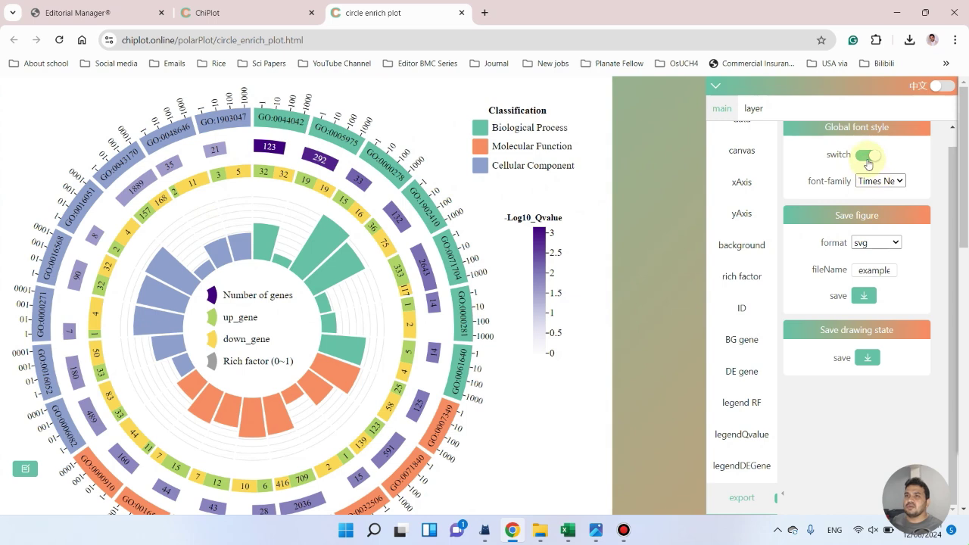
pyautogui.click(869, 159)
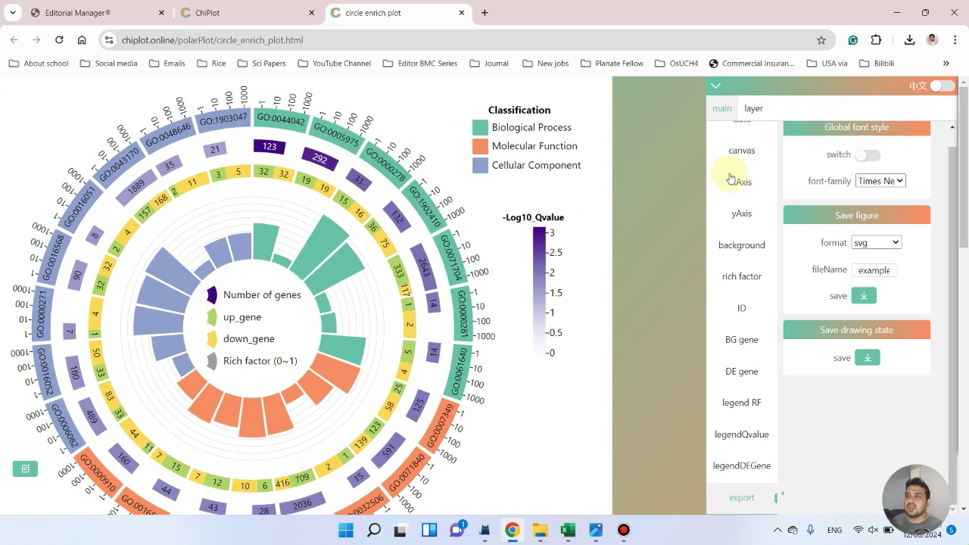
# - Save the figure in pdf format and download example.pdf from the notification
pyautogui.click(894, 242)
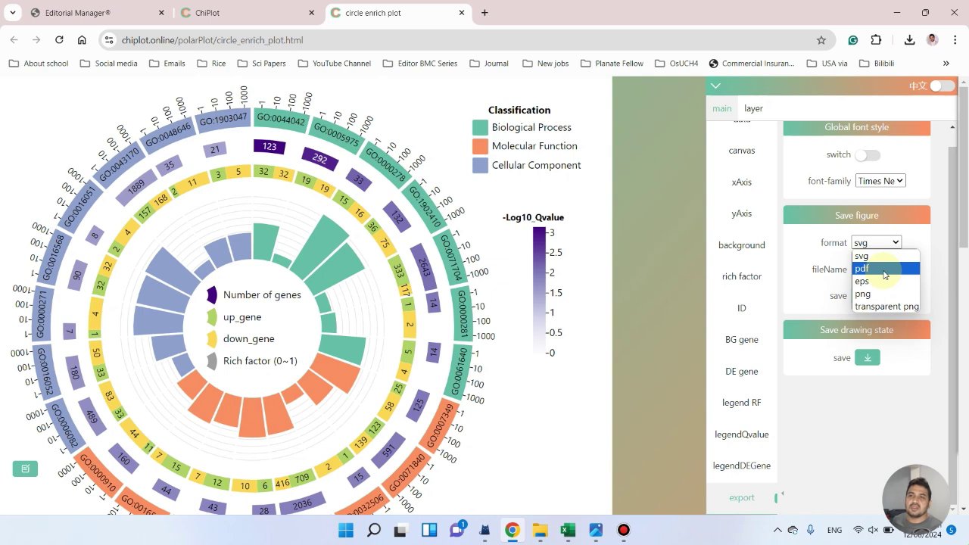
pyautogui.click(885, 274)
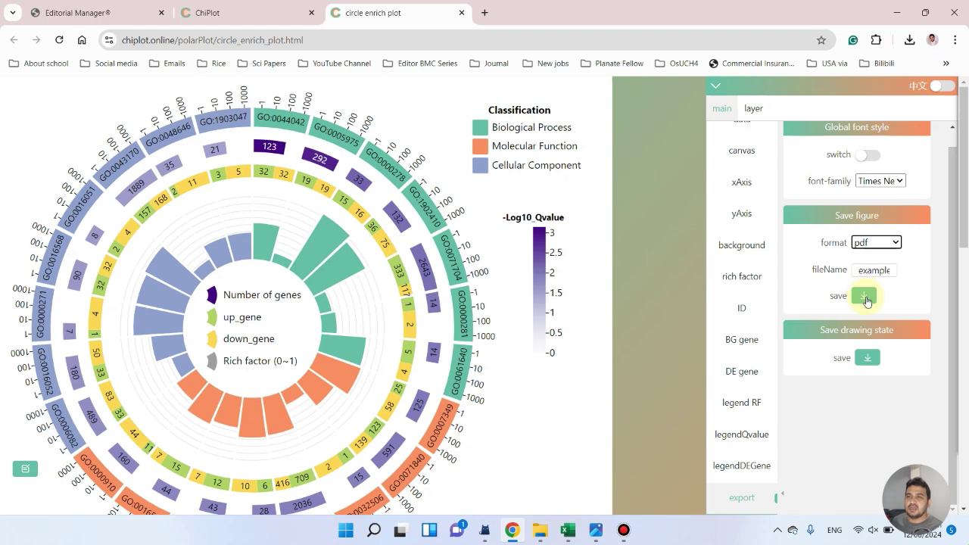
pyautogui.click(866, 297)
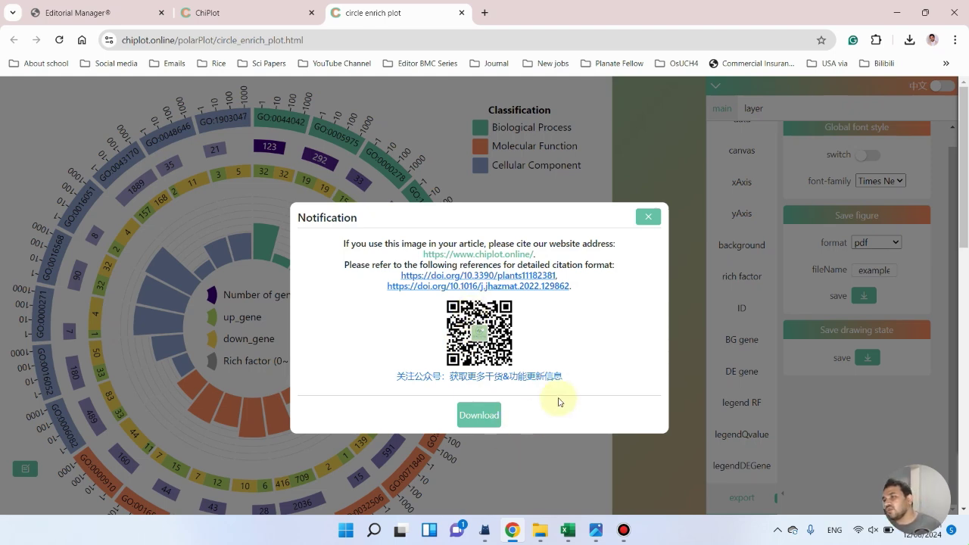
pyautogui.click(480, 417)
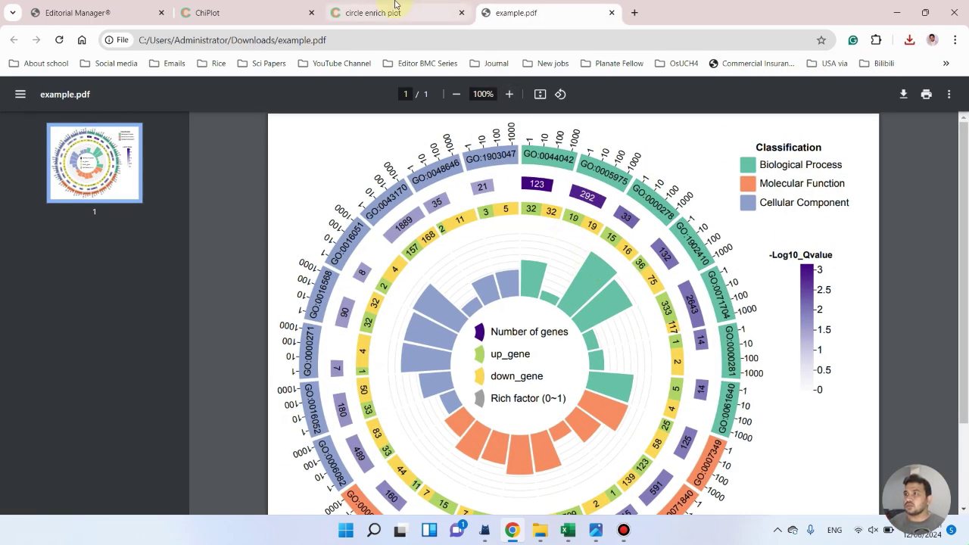
# - Leave the example.pdf viewer and return to the ChiPlot home page plot gallery
pyautogui.click(337, 12)
pyautogui.click(249, 7)
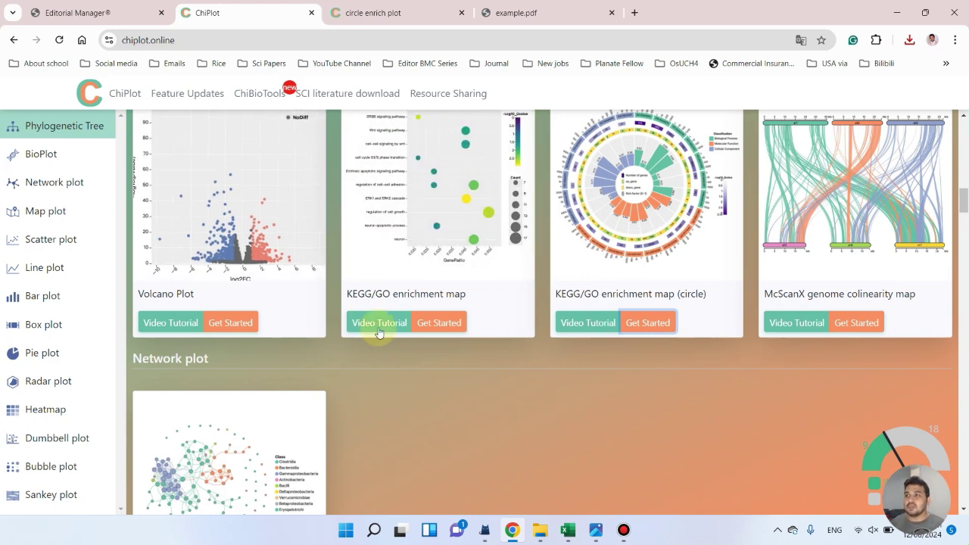
pyautogui.scroll(1, 455, 409)
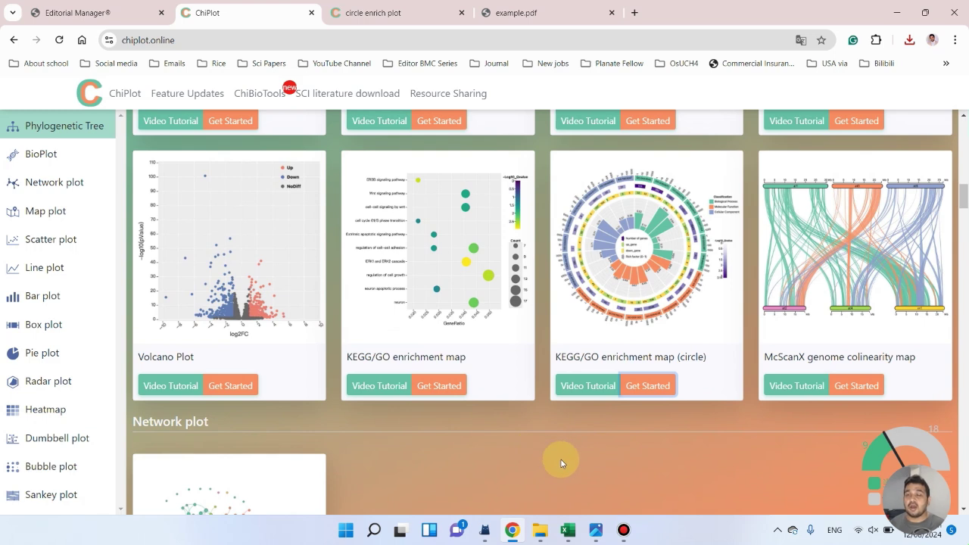